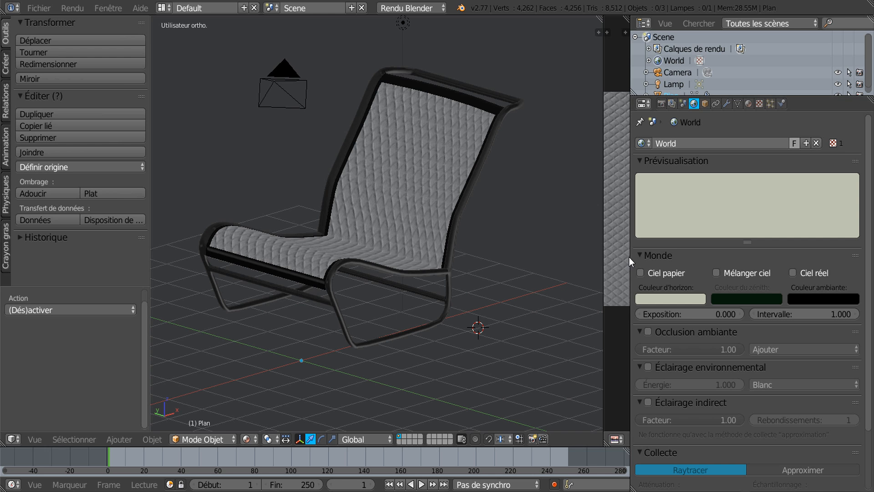
Examine the finished quilted chair from several angles in a widened 3D view, and close its window
{"action": "left_click_drag", "start_coordinate": [629, 257], "coordinate": [757, 239]}
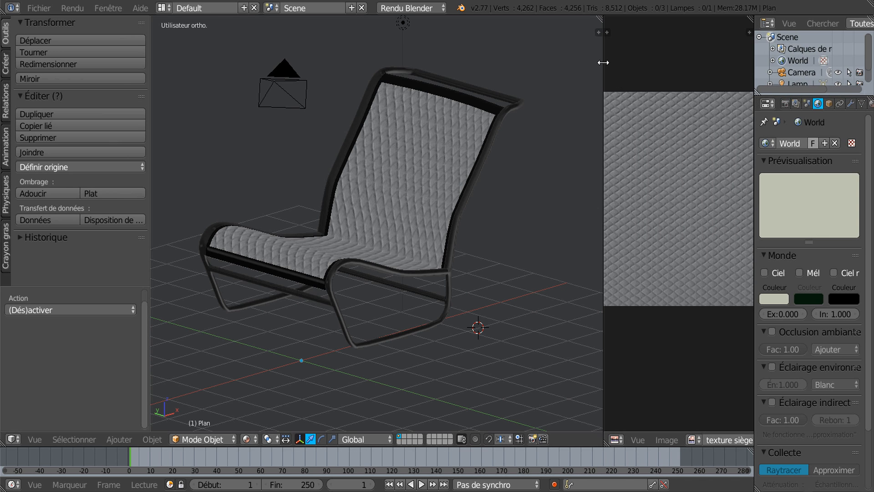
{"action": "left_click_drag", "start_coordinate": [605, 62], "coordinate": [684, 68]}
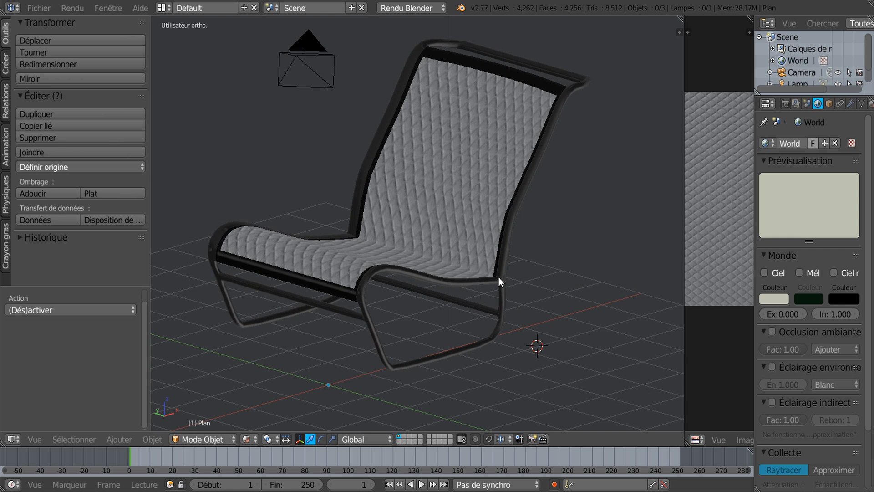
{"action": "scroll", "coordinate": [499, 277], "scroll_direction": "up", "scroll_amount": 1}
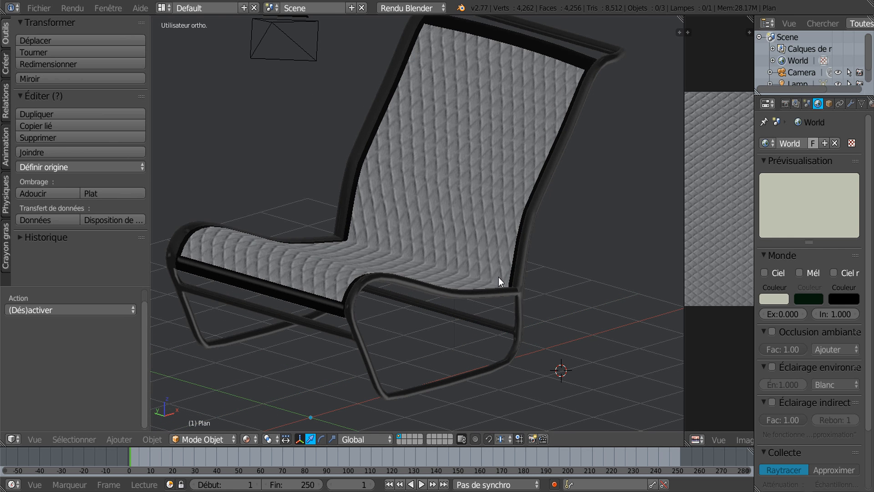
{"action": "scroll", "coordinate": [499, 279], "scroll_direction": "down", "scroll_amount": 1}
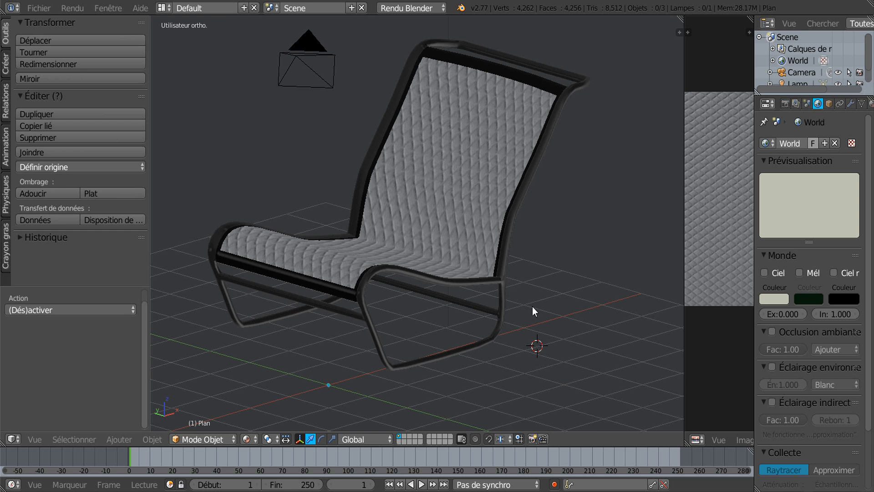
{"action": "middle_click_drag", "start_coordinate": [525, 306], "coordinate": [472, 300]}
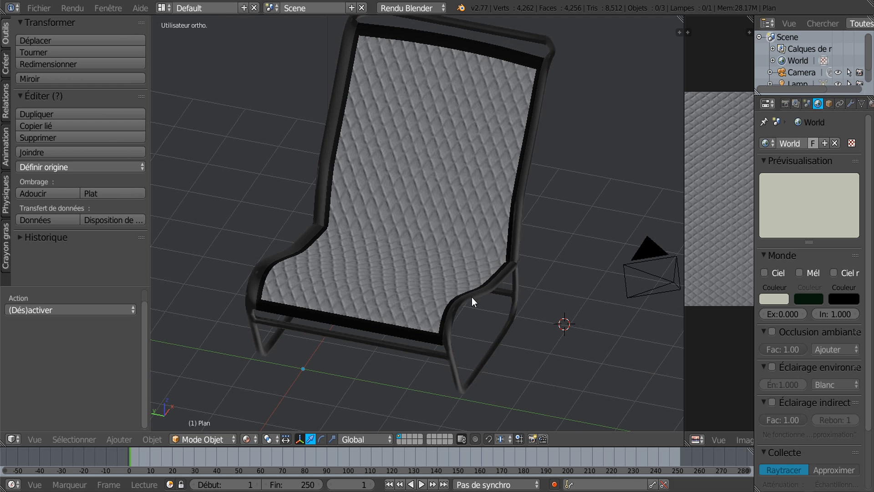
{"action": "middle_click_drag", "start_coordinate": [455, 346], "coordinate": [408, 349]}
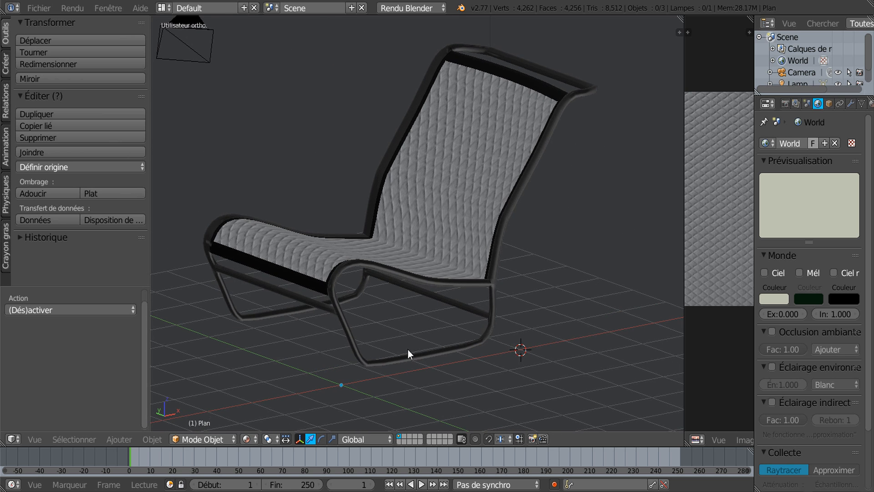
{"action": "middle_click_drag", "start_coordinate": [464, 347], "coordinate": [525, 309]}
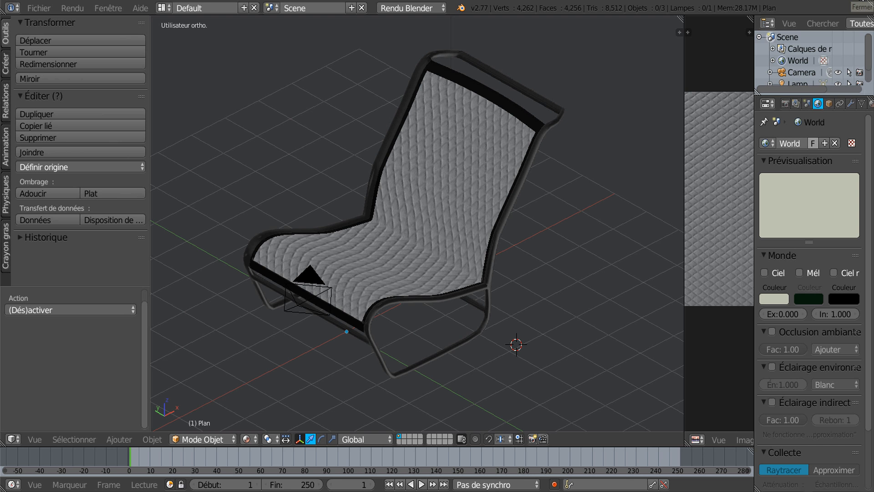
{"action": "left_click", "coordinate": [862, 5]}
{"action": "left_click", "coordinate": [440, 289]}
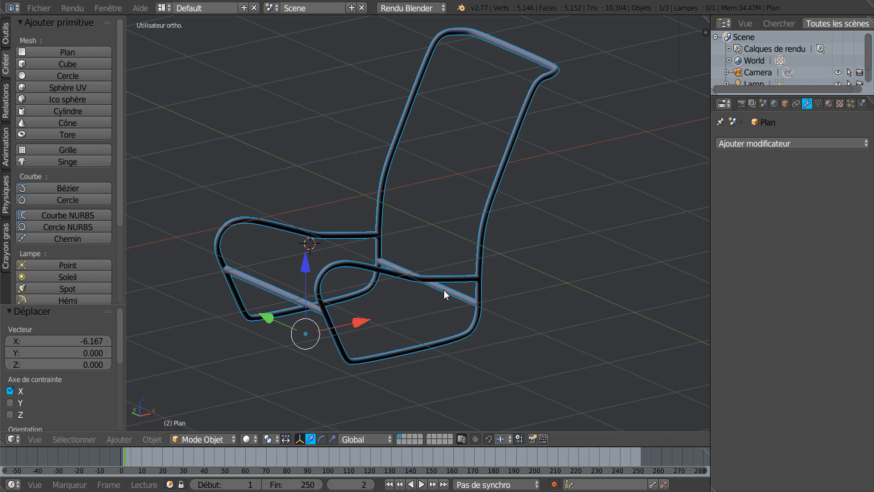
Examine the chair's tubular frame from several angles and distances in a widened 3D view
{"action": "scroll", "coordinate": [428, 324], "scroll_direction": "up", "scroll_amount": 3}
{"action": "scroll", "coordinate": [427, 324], "scroll_direction": "down", "scroll_amount": 2}
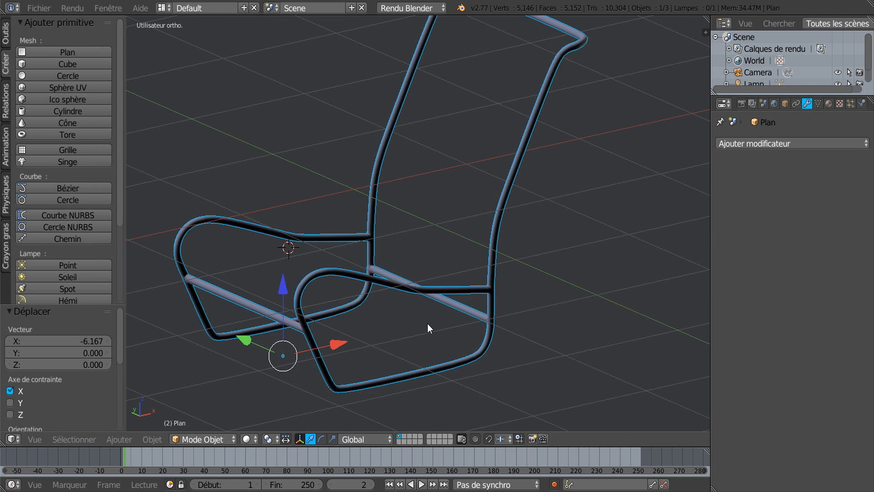
{"action": "middle_click_drag", "start_coordinate": [422, 309], "coordinate": [384, 311]}
{"action": "scroll", "coordinate": [486, 309], "scroll_direction": "down", "scroll_amount": 3}
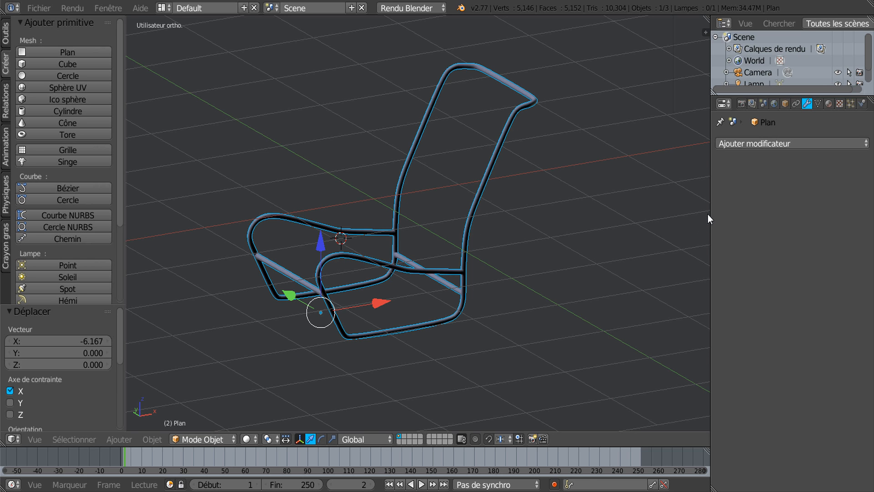
{"action": "left_click_drag", "start_coordinate": [710, 212], "coordinate": [799, 198]}
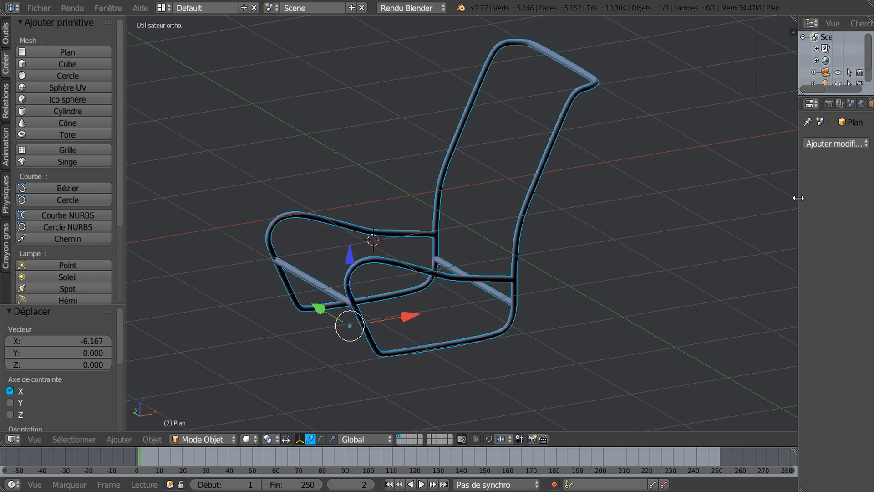
{"action": "middle_click_drag", "start_coordinate": [519, 312], "coordinate": [505, 337]}
{"action": "middle_click_drag", "start_coordinate": [420, 342], "coordinate": [397, 320]}
{"action": "scroll", "coordinate": [419, 352], "scroll_direction": "up", "scroll_amount": 1}
{"action": "scroll", "coordinate": [417, 349], "scroll_direction": "down", "scroll_amount": 1}
{"action": "scroll", "coordinate": [412, 345], "scroll_direction": "down", "scroll_amount": 1}
{"action": "scroll", "coordinate": [409, 346], "scroll_direction": "up", "scroll_amount": 2}
{"action": "scroll", "coordinate": [403, 333], "scroll_direction": "down", "scroll_amount": 1}
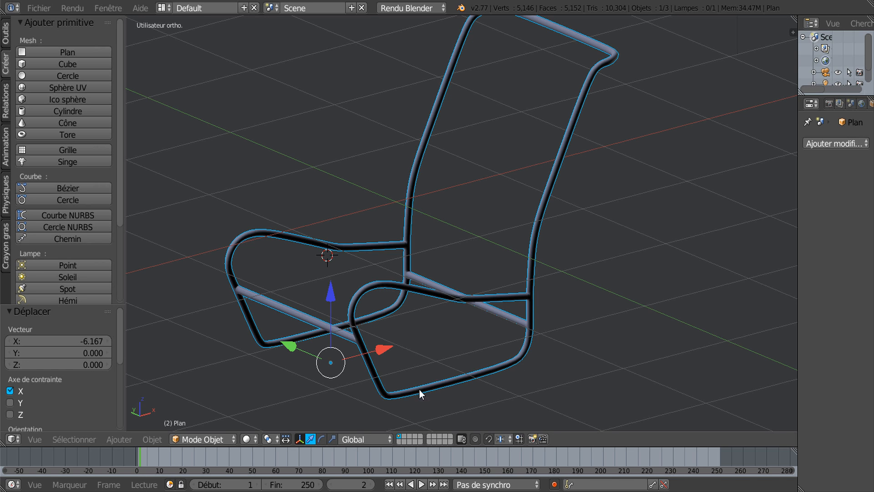
{"action": "middle_click_drag", "start_coordinate": [474, 326], "coordinate": [425, 337]}
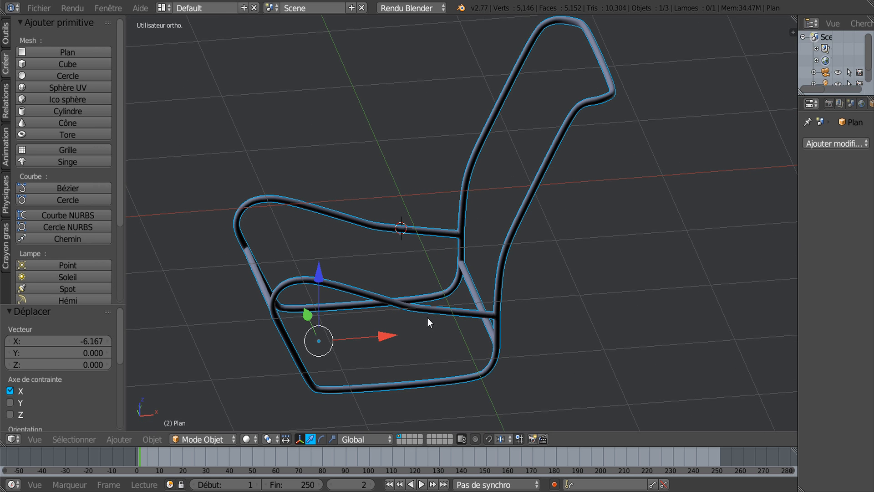
Delete the existing tubular frame object from the scene
{"action": "key", "text": "x"}
{"action": "left_click", "coordinate": [457, 311]}
{"action": "middle_click_drag", "start_coordinate": [461, 313], "coordinate": [531, 337]}
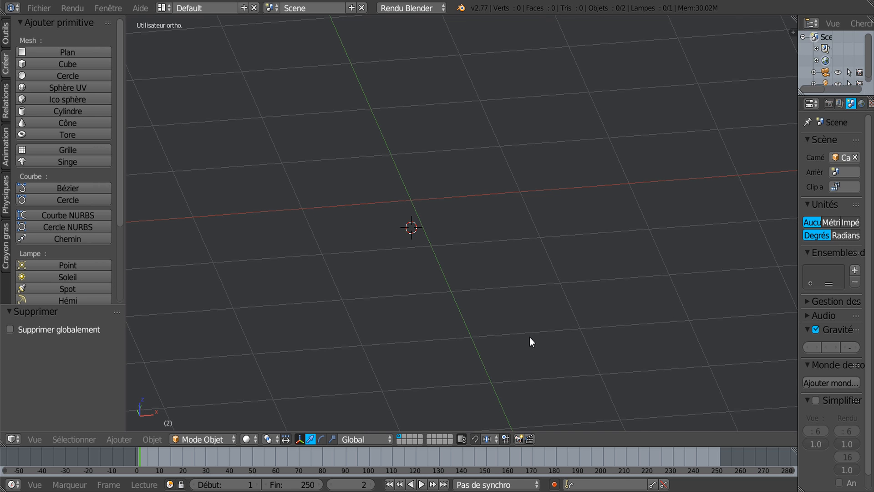
Show the side-view seat template in front orthographic view and add a plane at the 3D cursor
{"action": "key", "text": "KP_1"}
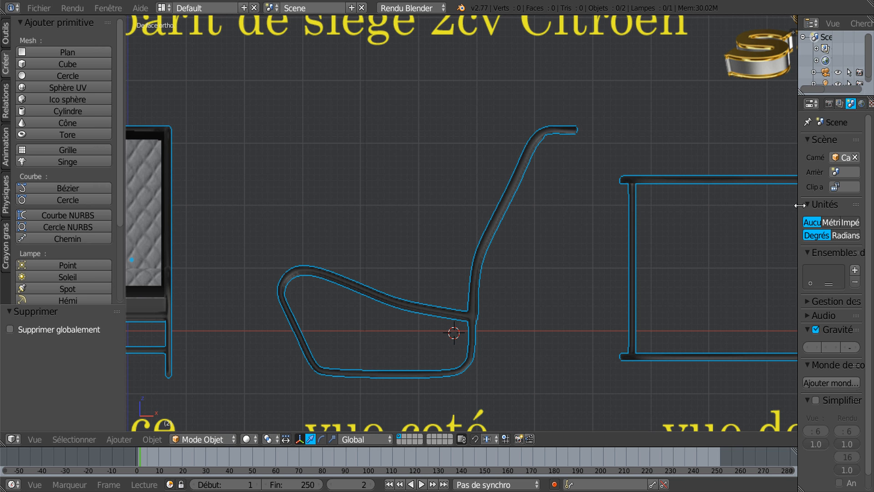
{"action": "left_click_drag", "start_coordinate": [798, 206], "coordinate": [822, 206]}
{"action": "middle_click_drag", "start_coordinate": [529, 346], "coordinate": [608, 269], "text": "shift"}
{"action": "scroll", "coordinate": [398, 274], "scroll_direction": "up", "scroll_amount": 1}
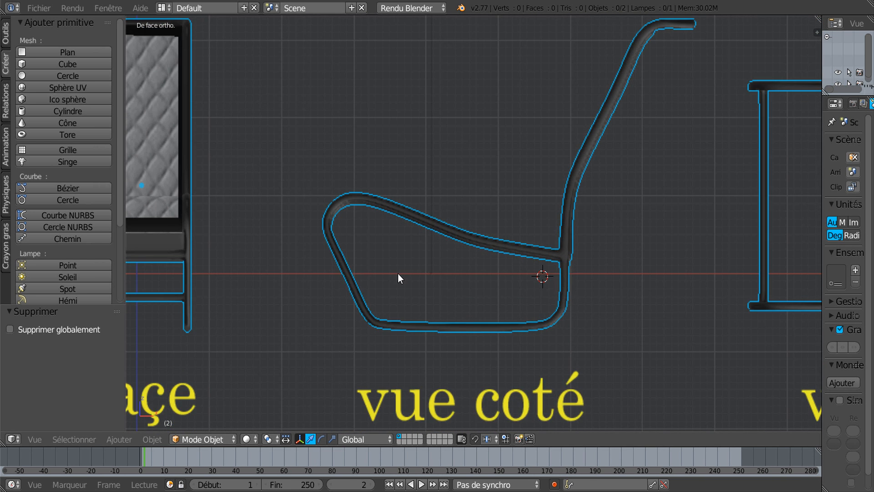
{"action": "scroll", "coordinate": [398, 274], "scroll_direction": "up", "scroll_amount": 1}
{"action": "scroll", "coordinate": [398, 274], "scroll_direction": "down", "scroll_amount": 2}
{"action": "scroll", "coordinate": [380, 304], "scroll_direction": "up", "scroll_amount": 1}
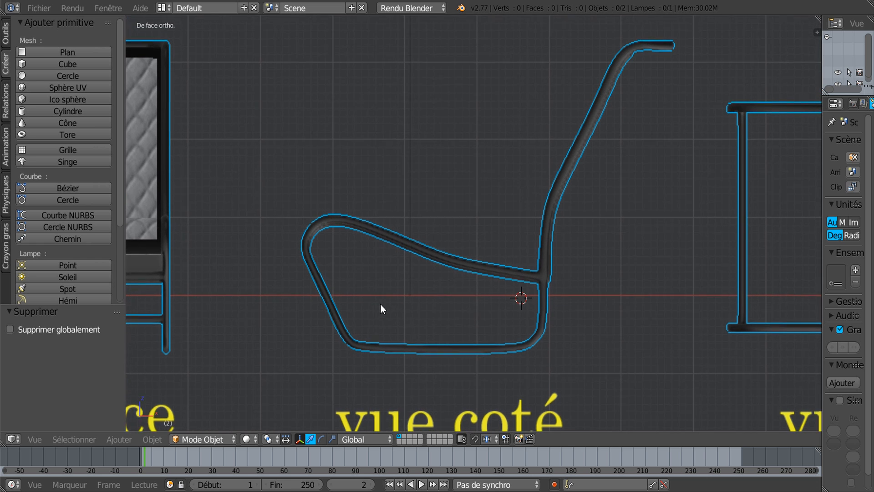
{"action": "middle_click_drag", "start_coordinate": [380, 304], "coordinate": [382, 299], "text": "shift"}
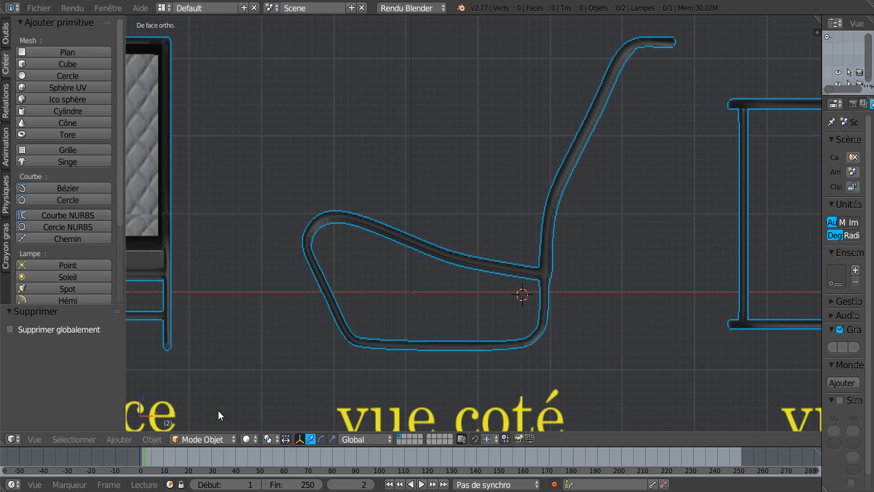
{"action": "left_click", "coordinate": [37, 52]}
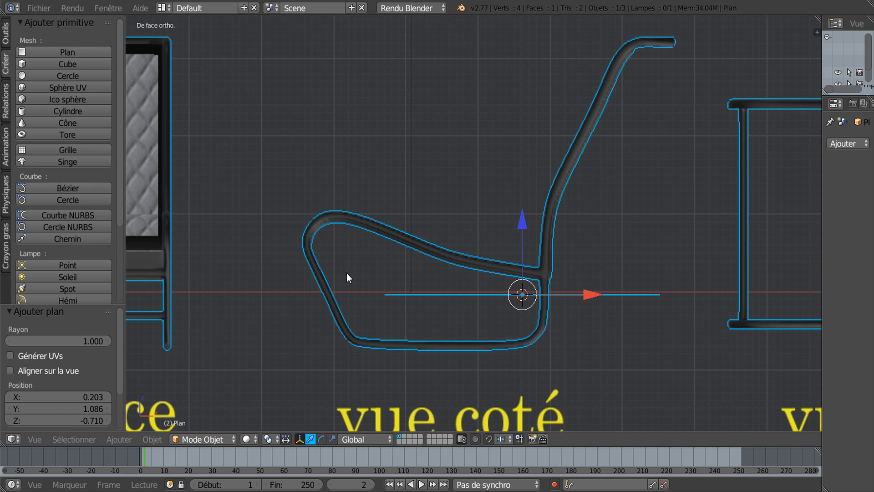
From the top view, delete three of the plane's corner vertices in Edit Mode, keeping only the lower-left one
{"action": "key", "text": "KP_7"}
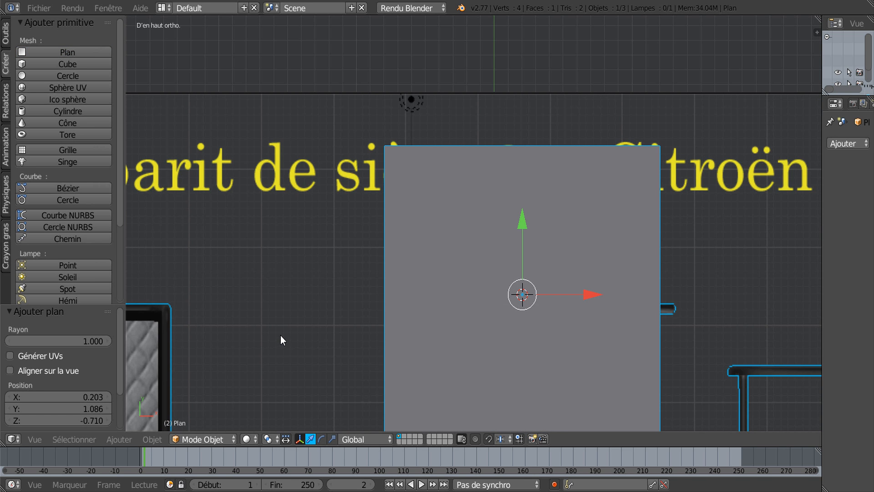
{"action": "scroll", "coordinate": [281, 336], "scroll_direction": "down", "scroll_amount": 1}
{"action": "key", "text": "Tab"}
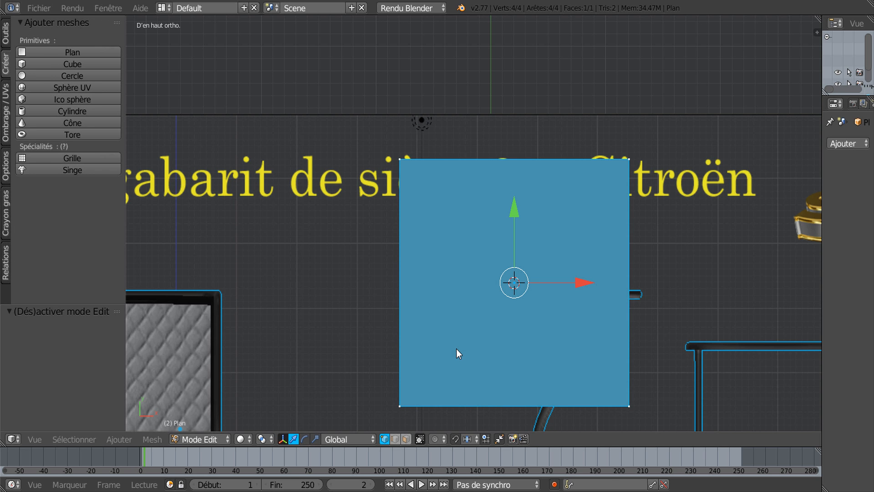
{"action": "right_click", "coordinate": [404, 148]}
{"action": "right_click", "coordinate": [626, 160], "text": "shift"}
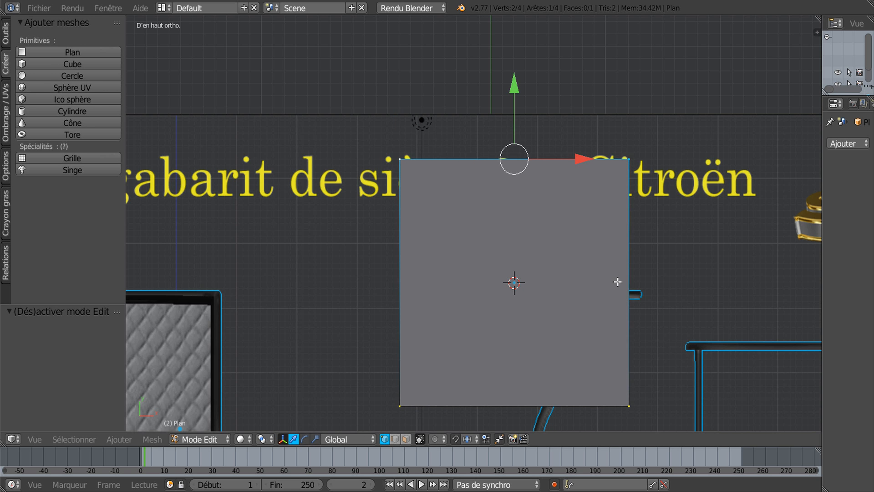
{"action": "right_click", "coordinate": [627, 394], "text": "shift"}
{"action": "key", "text": "x"}
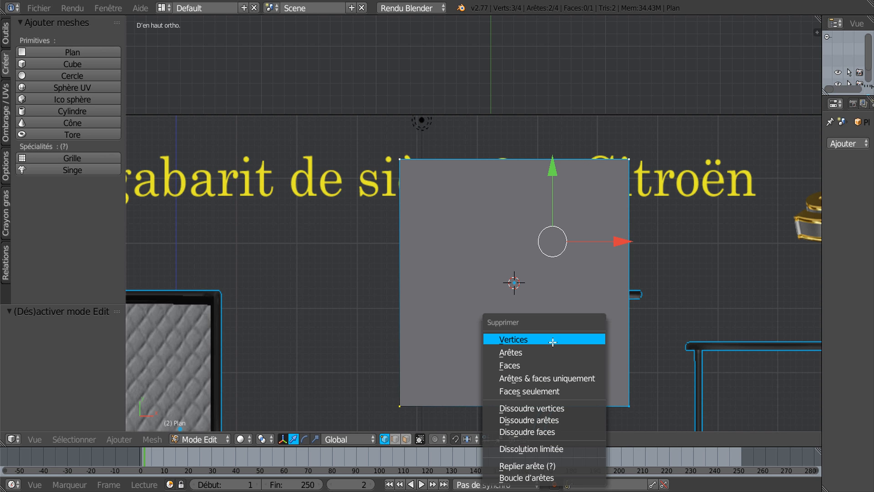
{"action": "left_click", "coordinate": [552, 342]}
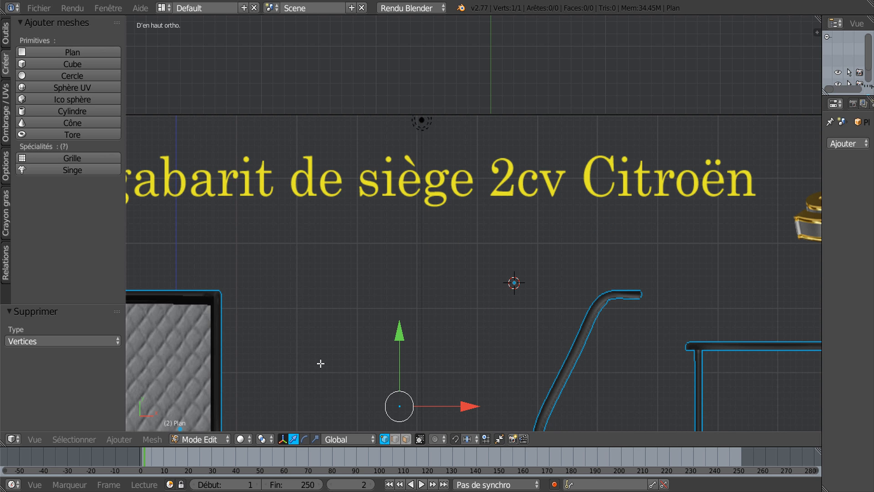
In front view, move the remaining vertex onto the lower front corner of the side-view frame template
{"action": "key", "text": "KP_1"}
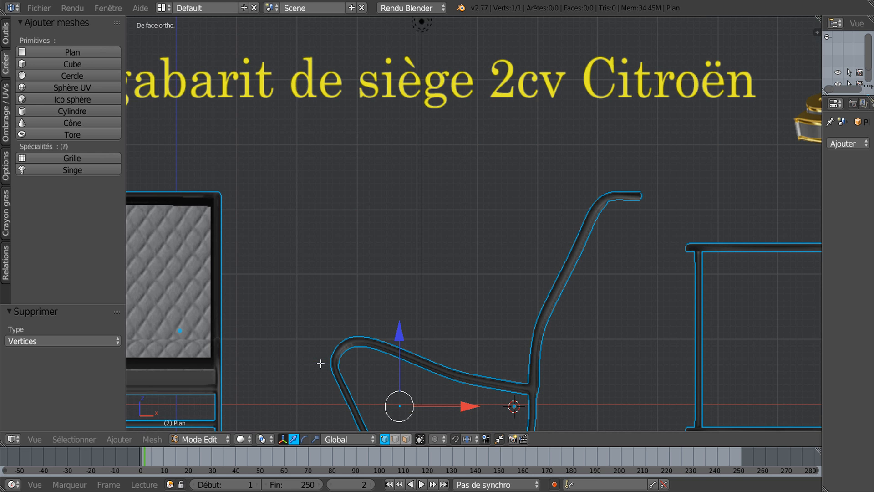
{"action": "middle_click_drag", "start_coordinate": [438, 333], "coordinate": [474, 191], "text": "shift"}
{"action": "left_click_drag", "start_coordinate": [429, 195], "coordinate": [428, 240]}
{"action": "scroll", "coordinate": [449, 339], "scroll_direction": "up", "scroll_amount": 4}
{"action": "middle_click_drag", "start_coordinate": [482, 233], "coordinate": [483, 229], "text": "shift"}
{"action": "left_click_drag", "start_coordinate": [493, 299], "coordinate": [450, 307]}
{"action": "left_click_drag", "start_coordinate": [387, 225], "coordinate": [387, 227]}
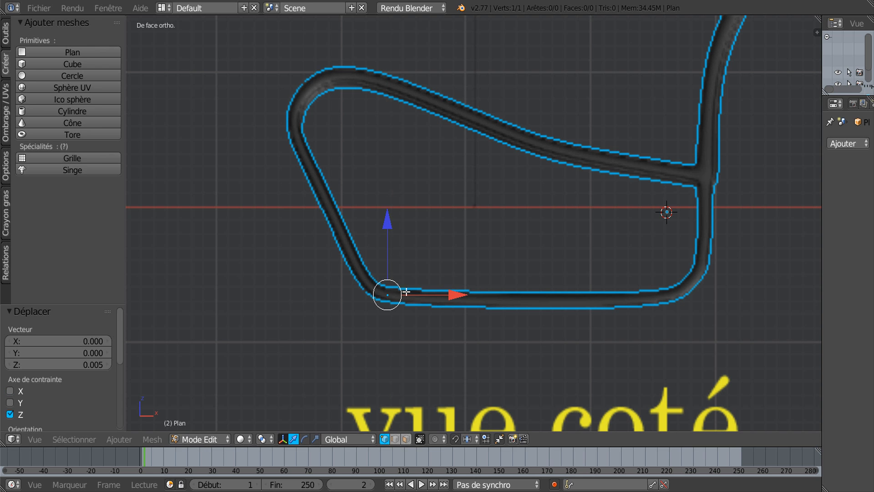
Extrude the vertex along the template's lower rail, around the rear bend and up to the seat-backrest junction
{"action": "key", "text": "e"}
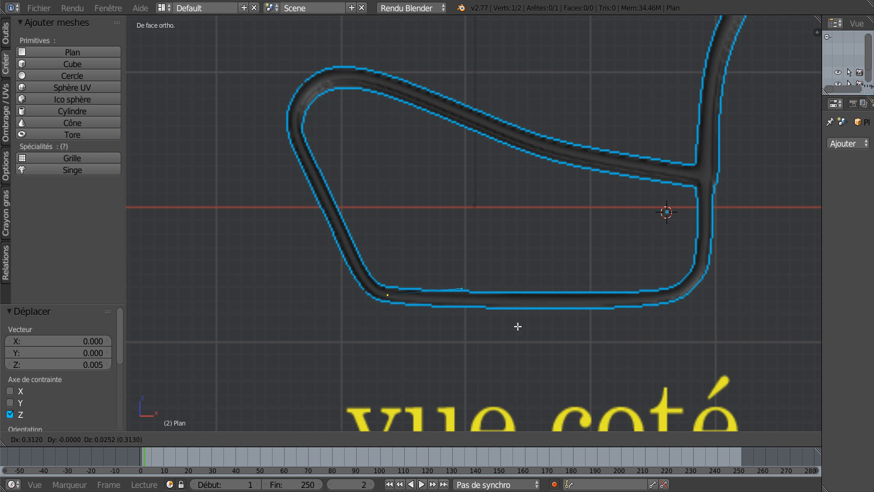
{"action": "left_click", "coordinate": [704, 330]}
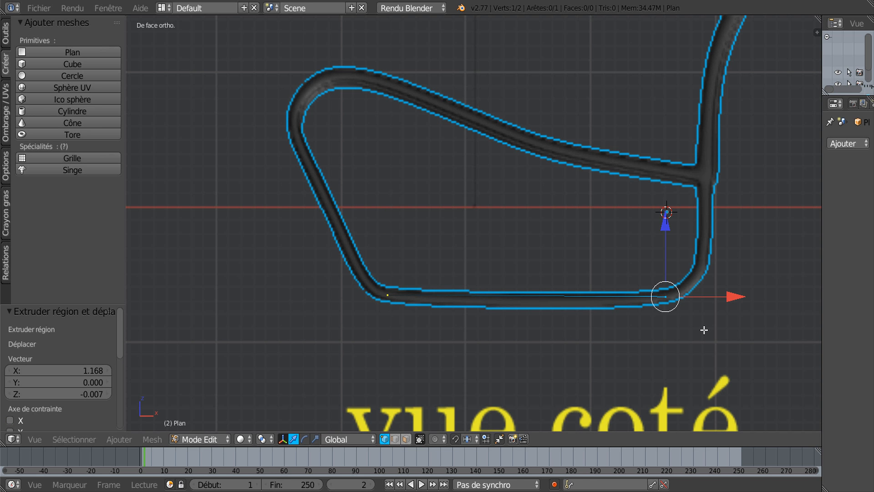
{"action": "key", "text": "e"}
{"action": "left_click", "coordinate": [724, 321]}
{"action": "key", "text": "e"}
{"action": "left_click", "coordinate": [738, 305]}
{"action": "key", "text": "e"}
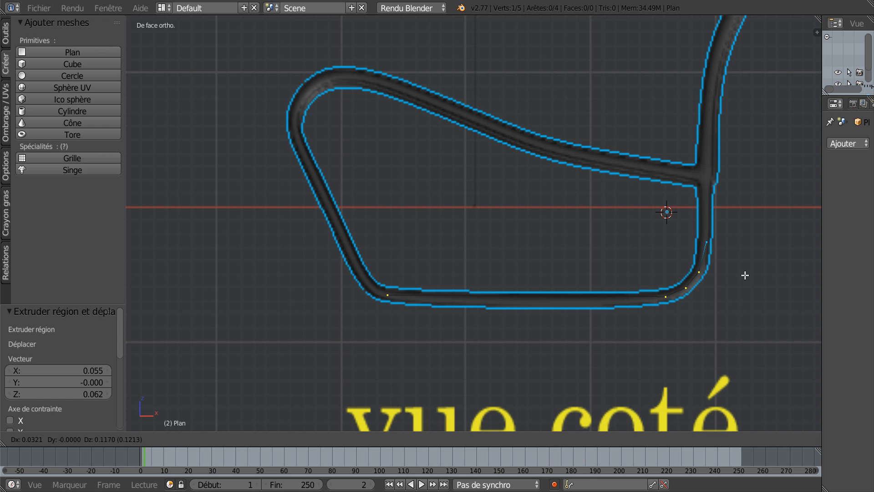
{"action": "left_click", "coordinate": [744, 274]}
{"action": "key", "text": "e"}
{"action": "left_click", "coordinate": [746, 211]}
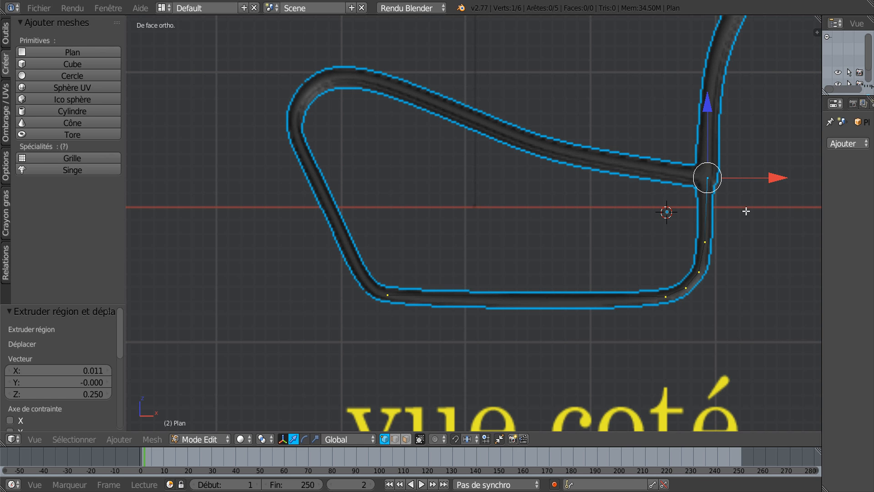
Extrude the outline forward from the seat-backrest junction along the seat rail to the start of the front curve
{"action": "key", "text": "e"}
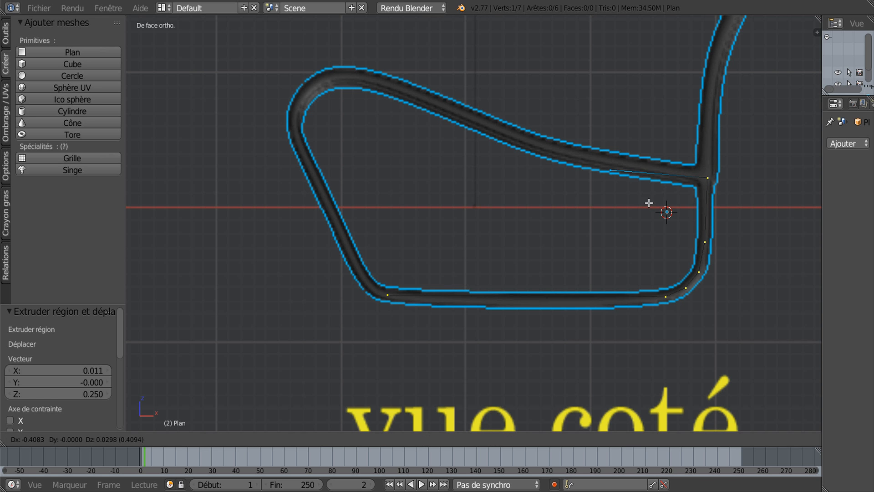
{"action": "left_click", "coordinate": [647, 193]}
{"action": "key", "text": "e"}
{"action": "left_click", "coordinate": [620, 190]}
{"action": "key", "text": "e"}
{"action": "left_click", "coordinate": [567, 175]}
{"action": "key", "text": "e"}
{"action": "left_click", "coordinate": [457, 131]}
{"action": "key", "text": "e"}
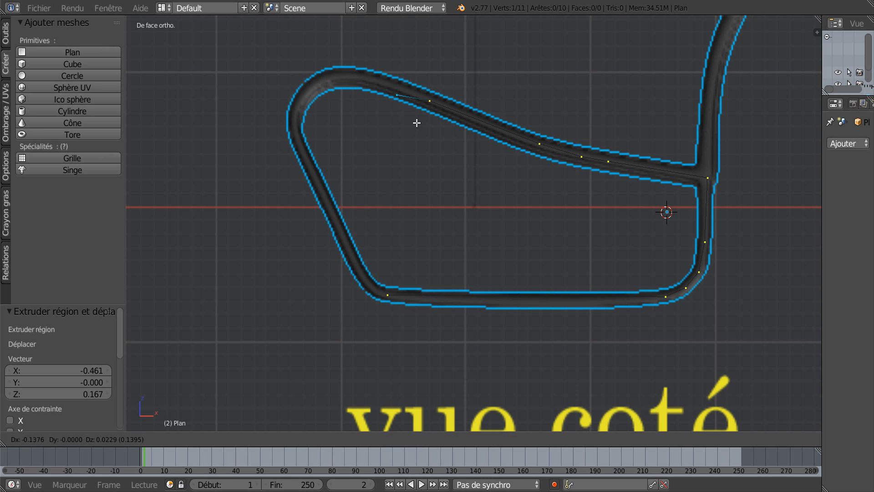
{"action": "left_click", "coordinate": [389, 108]}
Extrude short segments around the front curve of the seat to the top of the sloping front leg
{"action": "key", "text": "e"}
{"action": "left_click", "coordinate": [357, 109]}
{"action": "key", "text": "e"}
{"action": "left_click", "coordinate": [337, 121]}
{"action": "key", "text": "e"}
{"action": "left_click", "coordinate": [324, 140]}
{"action": "key", "text": "e"}
{"action": "left_click", "coordinate": [324, 138]}
{"action": "key", "text": "e"}
{"action": "left_click", "coordinate": [323, 158]}
{"action": "key", "text": "e"}
{"action": "left_click", "coordinate": [328, 179]}
Extrude the outline down the sloping front leg and around the lower front corner, then join its end to the first vertex
{"action": "key", "text": "e"}
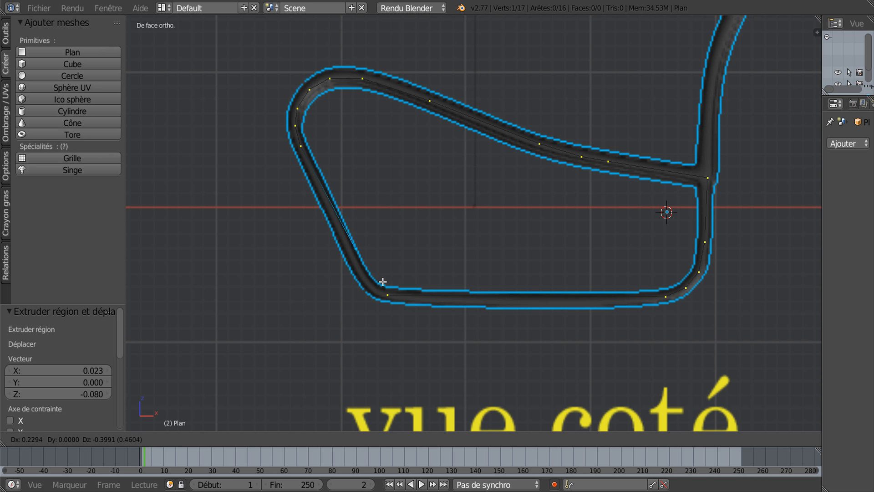
{"action": "left_click", "coordinate": [389, 302]}
{"action": "key", "text": "e"}
{"action": "left_click", "coordinate": [397, 314]}
{"action": "key", "text": "e"}
{"action": "left_click", "coordinate": [406, 323]}
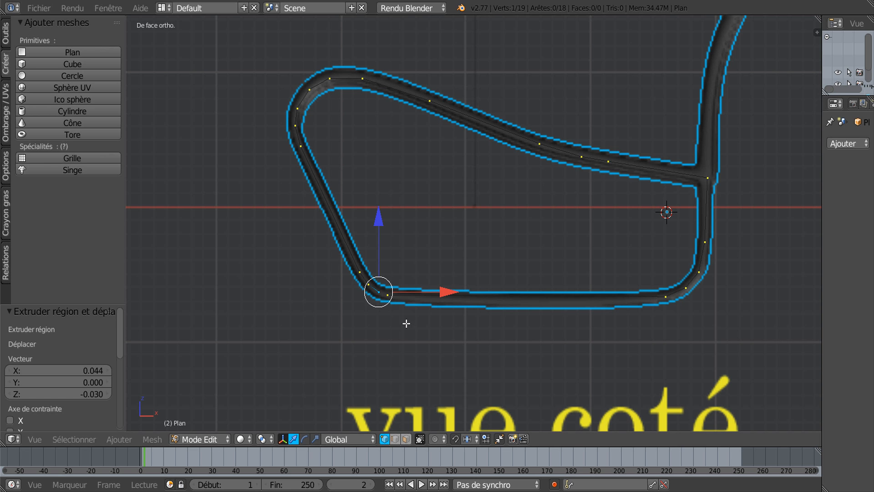
{"action": "right_click", "coordinate": [390, 296], "text": "shift"}
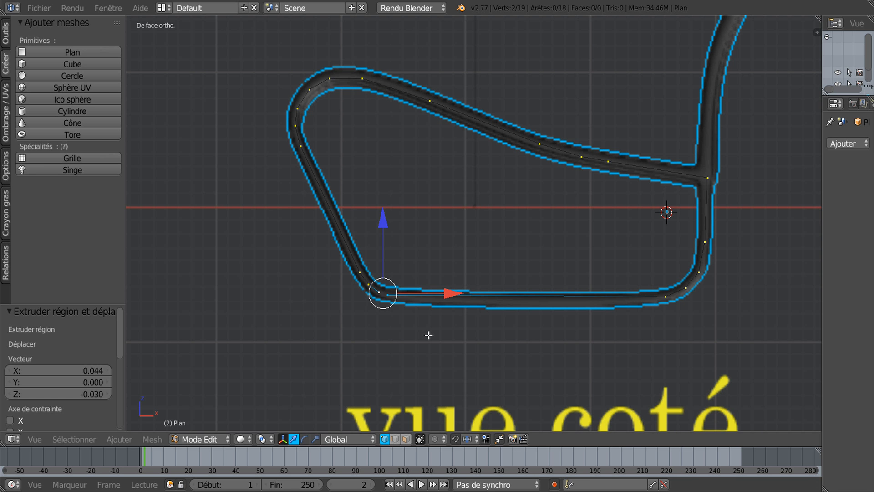
{"action": "key", "text": "f"}
Extrude the seat-backrest junction vertex up along the backrest template, following its lower bend, to the start of the top curve
{"action": "right_click", "coordinate": [710, 180]}
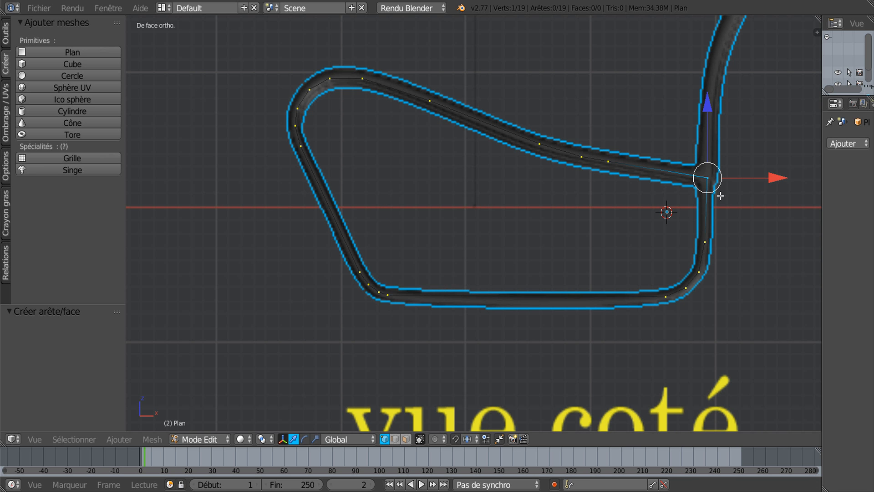
{"action": "middle_click_drag", "start_coordinate": [751, 215], "coordinate": [587, 352], "text": "shift"}
{"action": "scroll", "coordinate": [587, 352], "scroll_direction": "down", "scroll_amount": 4}
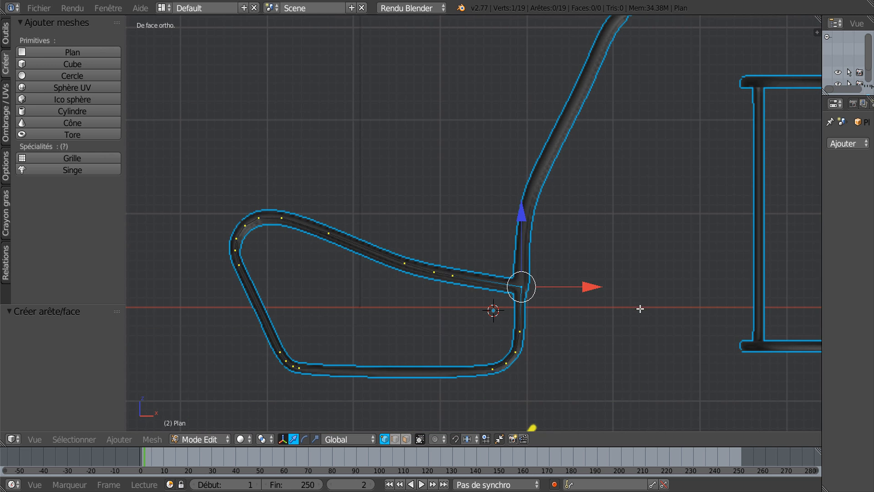
{"action": "key", "text": "e"}
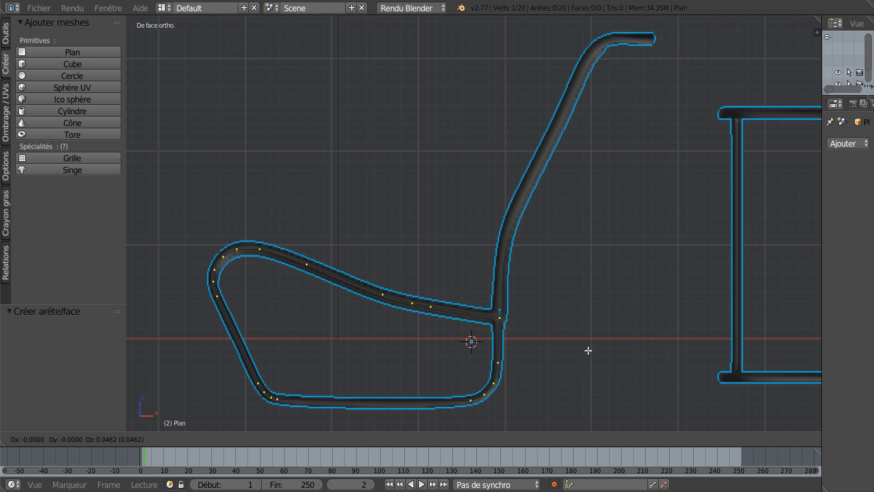
{"action": "left_click", "coordinate": [590, 305]}
{"action": "key", "text": "e"}
{"action": "left_click", "coordinate": [595, 280]}
{"action": "key", "text": "e"}
{"action": "left_click", "coordinate": [604, 253]}
{"action": "key", "text": "e"}
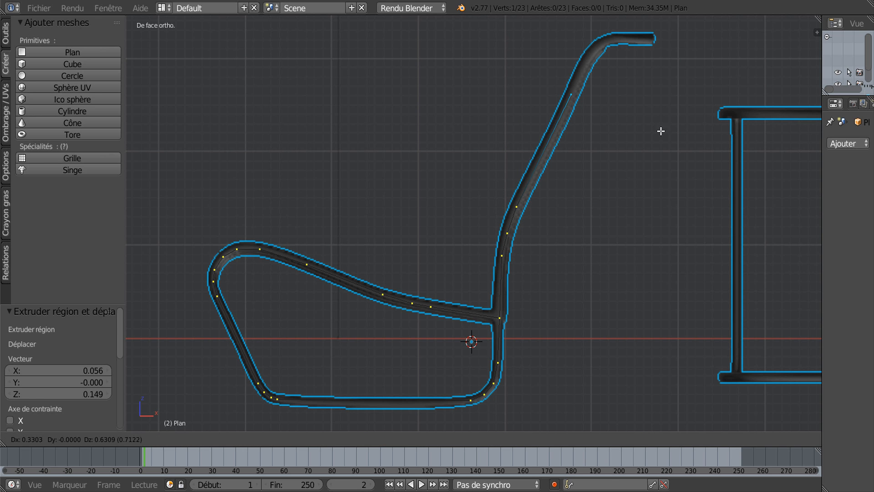
{"action": "left_click", "coordinate": [679, 97]}
Return to Object Mode with the whole outline selected and convert the mesh into a curve
{"action": "middle_click_drag", "start_coordinate": [552, 283], "coordinate": [573, 324]}
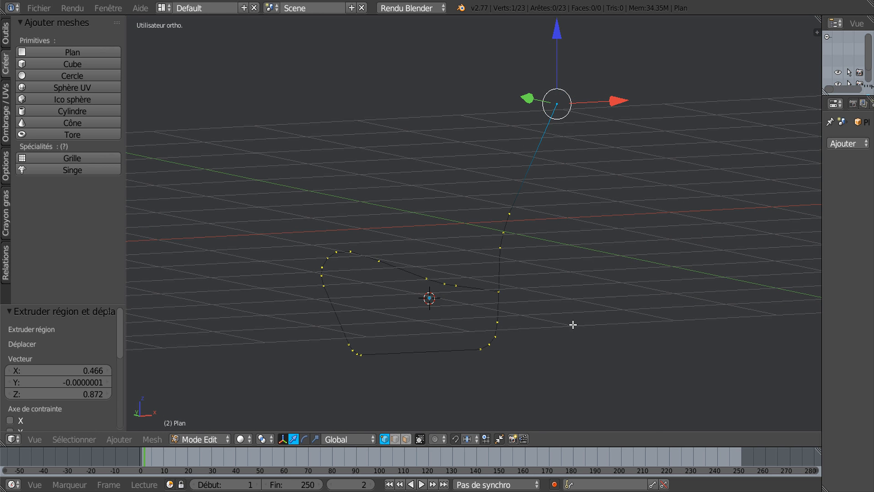
{"action": "key", "text": "a"}
{"action": "key", "text": "a"}
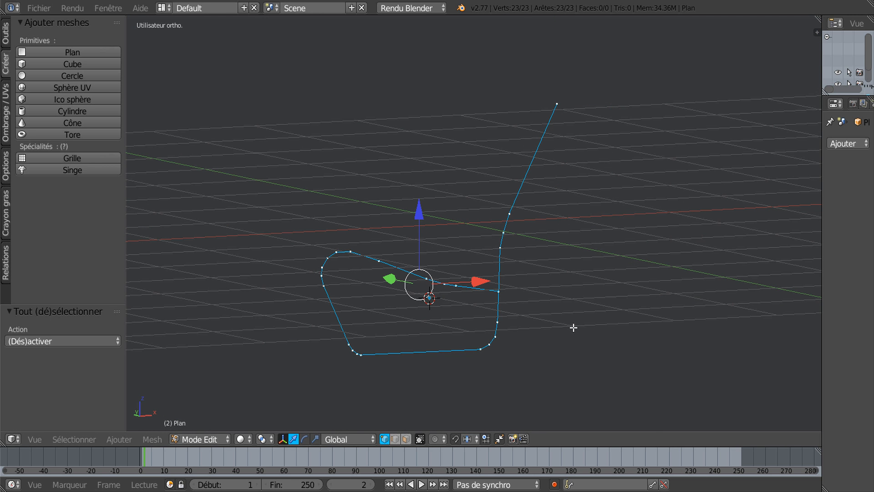
{"action": "key", "text": "Tab"}
{"action": "middle_click_drag", "start_coordinate": [523, 368], "coordinate": [519, 367]}
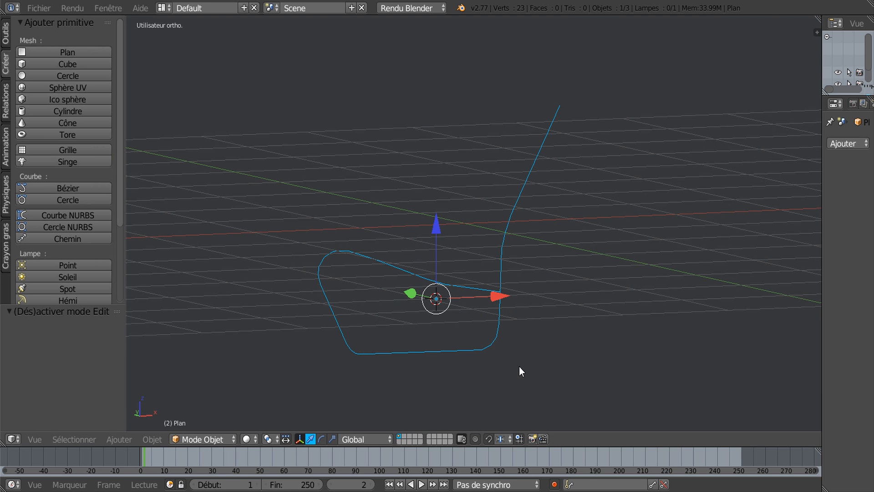
{"action": "key", "text": "KP_7"}
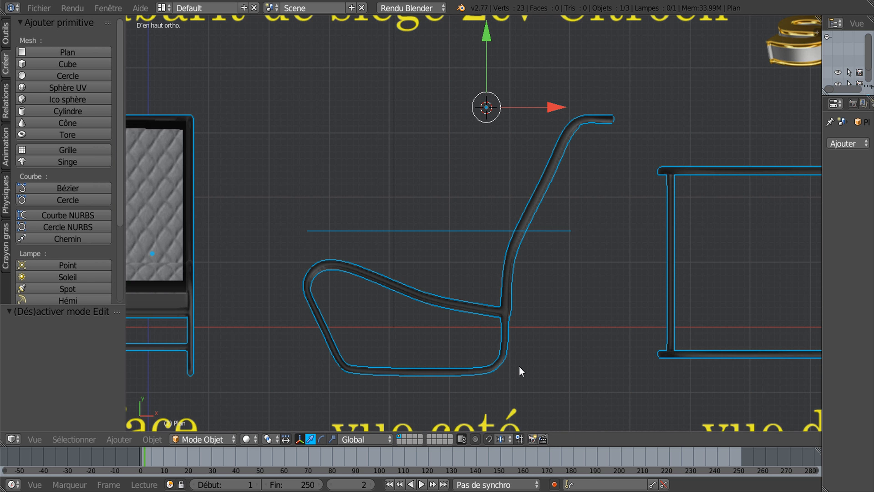
{"action": "key", "text": "KP_1"}
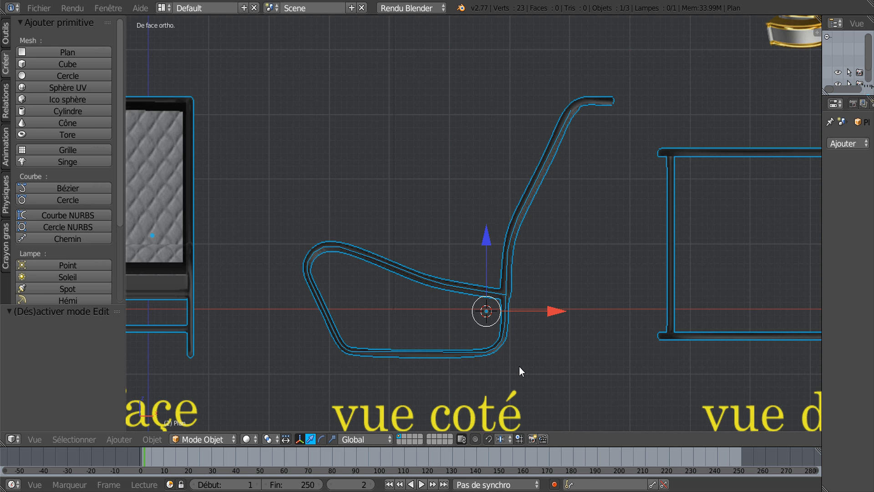
{"action": "middle_click_drag", "start_coordinate": [520, 366], "coordinate": [502, 349], "text": "shift"}
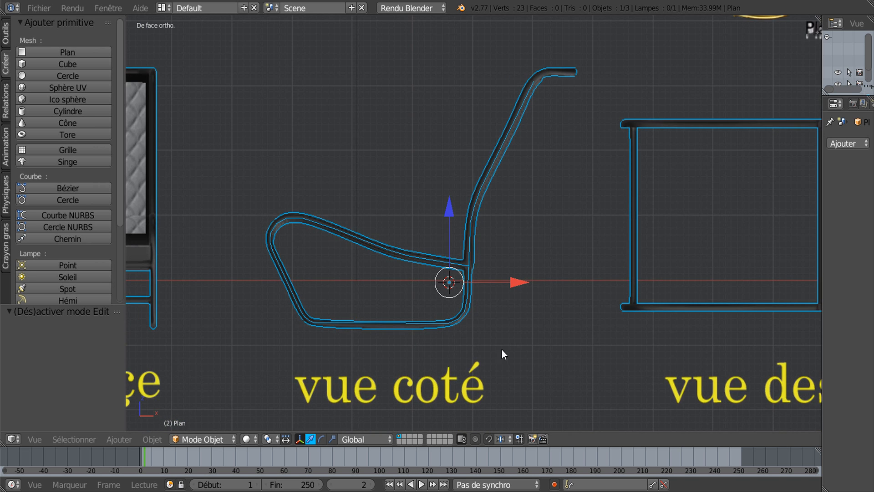
{"action": "key", "text": "alt+c"}
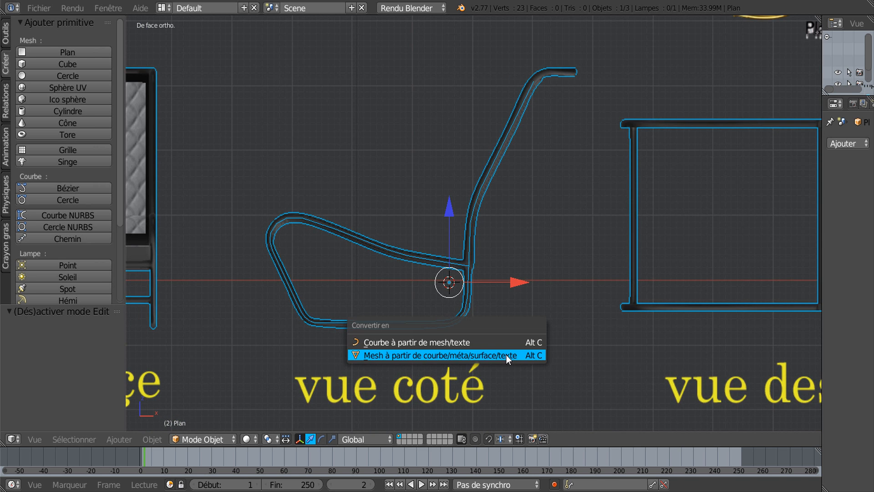
{"action": "left_click", "coordinate": [401, 342]}
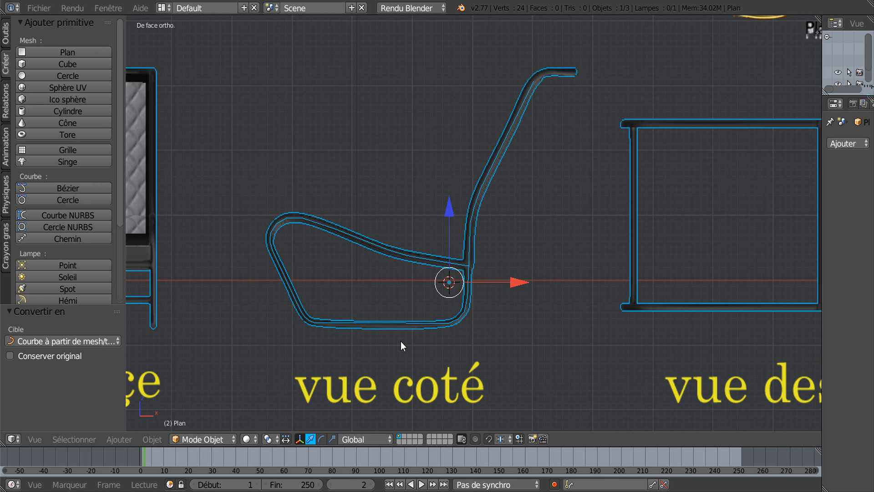
In Edit Mode, set the seat frame curve's fill mode to Full in its curve data settings
{"action": "key", "text": "Tab"}
{"action": "middle_click_drag", "start_coordinate": [401, 342], "coordinate": [441, 362]}
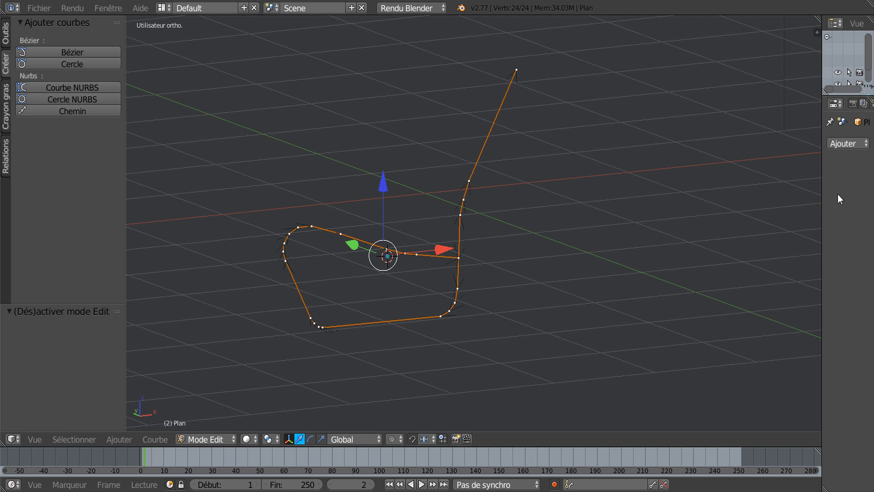
{"action": "left_click_drag", "start_coordinate": [823, 205], "coordinate": [691, 227]}
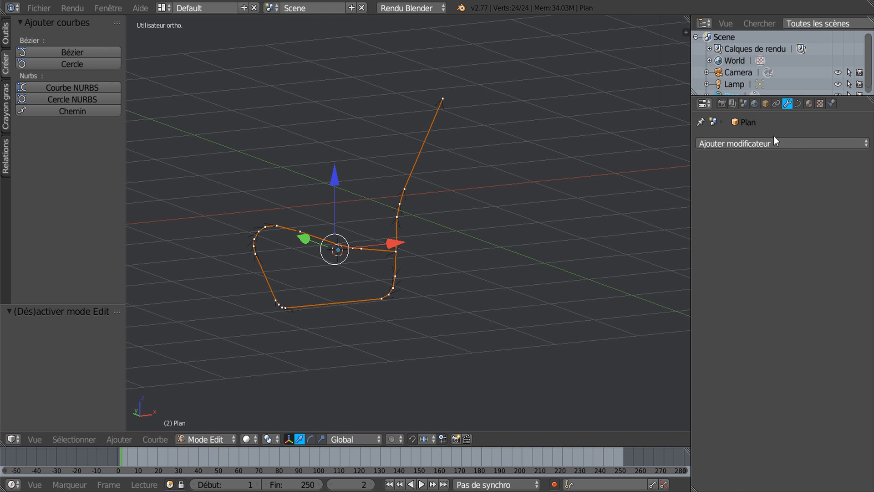
{"action": "left_click", "coordinate": [798, 103]}
{"action": "mouse_move", "coordinate": [870, 208]}
{"action": "left_mouse_down"}
{"action": "mouse_move", "coordinate": [870, 221]}
{"action": "mouse_move", "coordinate": [870, 211]}
{"action": "left_mouse_up"}
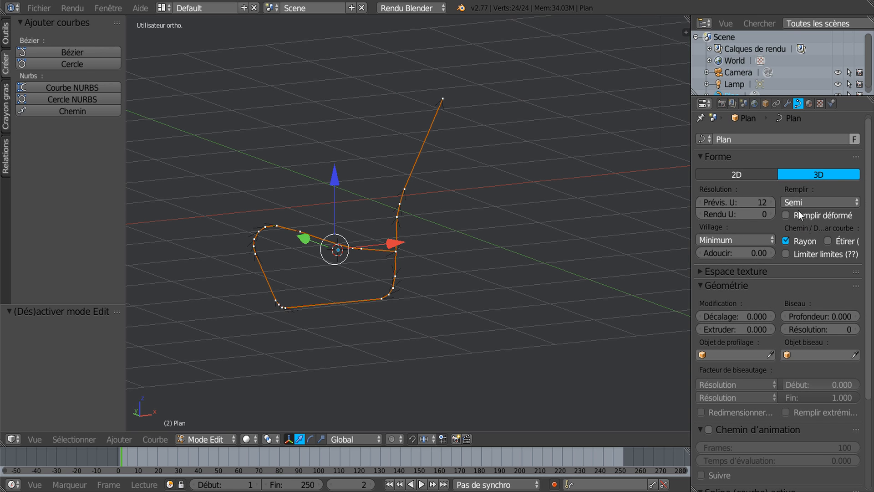
{"action": "left_click", "coordinate": [808, 201]}
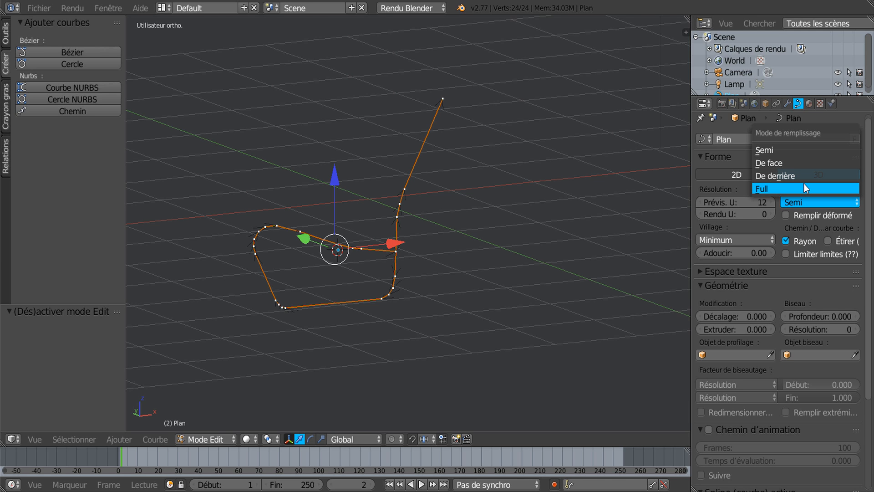
{"action": "left_click", "coordinate": [780, 191]}
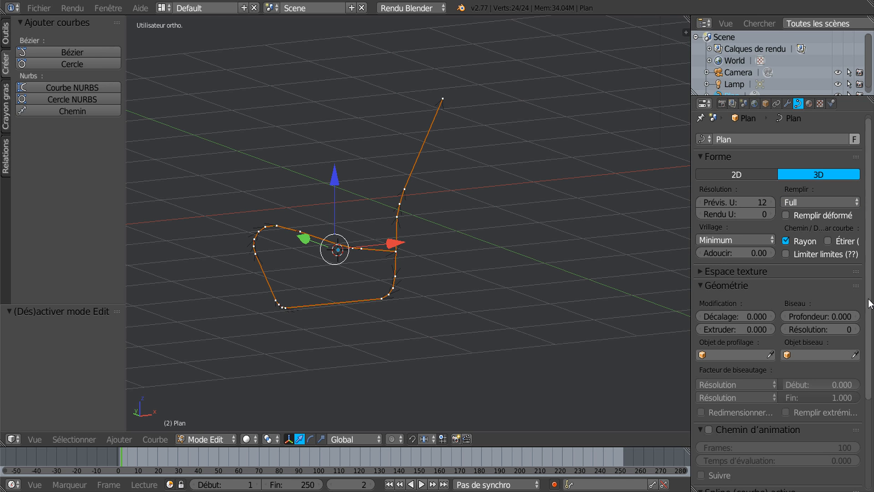
Set the curve's bevel depth to 0.034, checking the tube thickness against the side-view template in front view
{"action": "scroll", "coordinate": [785, 346], "scroll_direction": "down", "scroll_amount": 3}
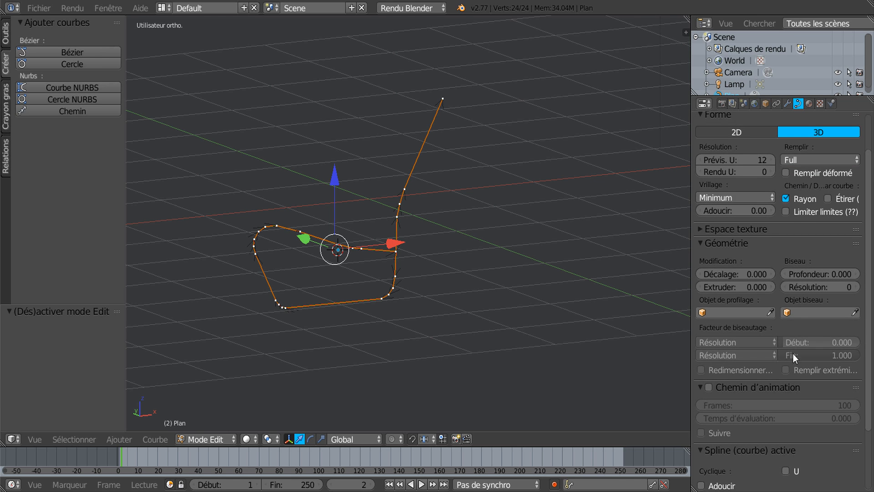
{"action": "scroll", "coordinate": [793, 354], "scroll_direction": "down", "scroll_amount": 3}
{"action": "mouse_move", "coordinate": [824, 227]}
{"action": "left_mouse_down"}
{"action": "mouse_move", "coordinate": [837, 227]}
{"action": "mouse_move", "coordinate": [825, 225]}
{"action": "left_mouse_up"}
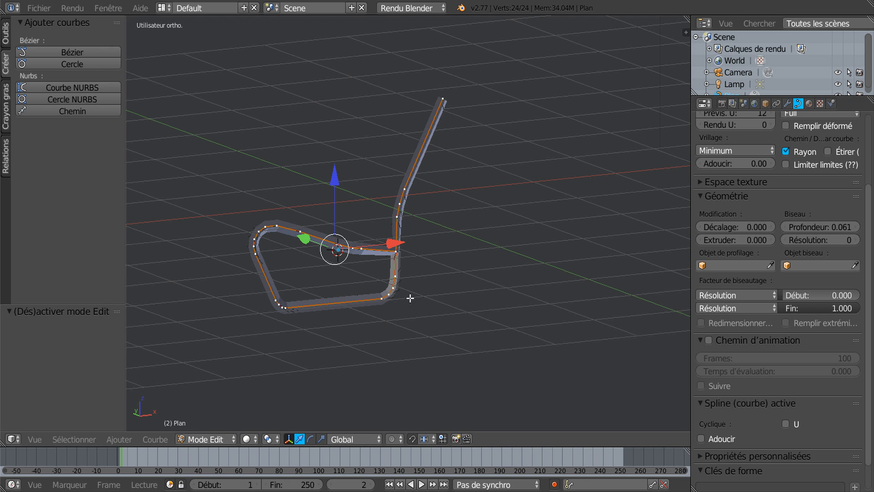
{"action": "key", "text": "KP_1"}
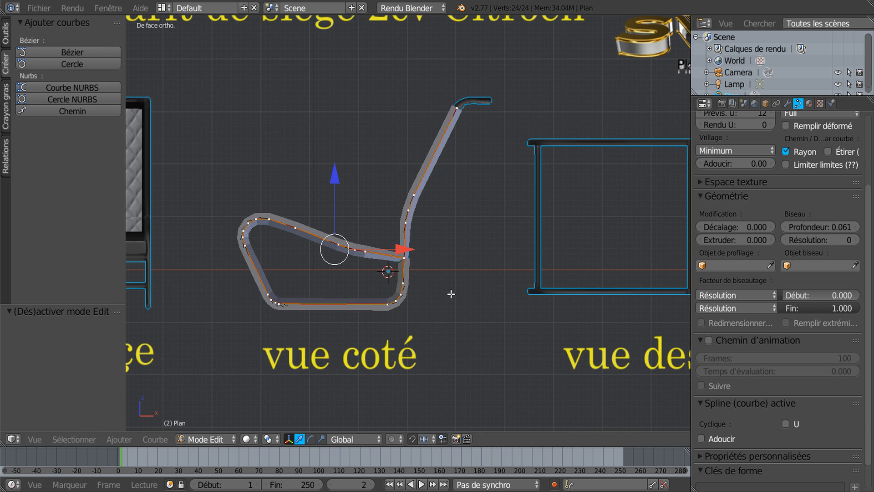
{"action": "left_click_drag", "start_coordinate": [843, 228], "coordinate": [836, 228]}
{"action": "scroll", "coordinate": [391, 273], "scroll_direction": "up", "scroll_amount": 6}
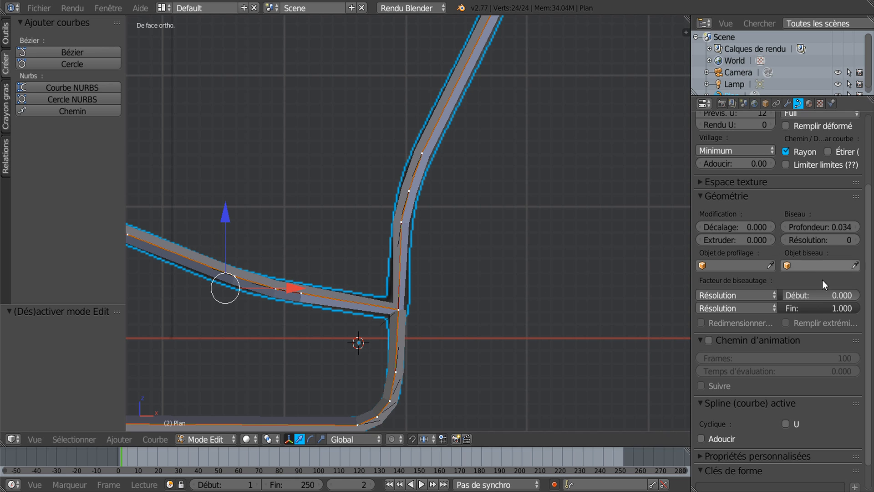
{"action": "scroll", "coordinate": [822, 280], "scroll_direction": "down", "scroll_amount": 1}
{"action": "scroll", "coordinate": [439, 306], "scroll_direction": "down", "scroll_amount": 2}
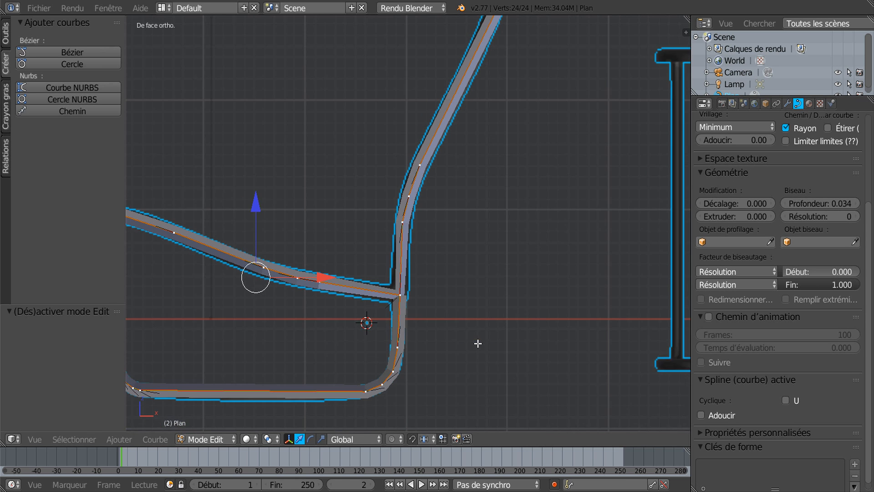